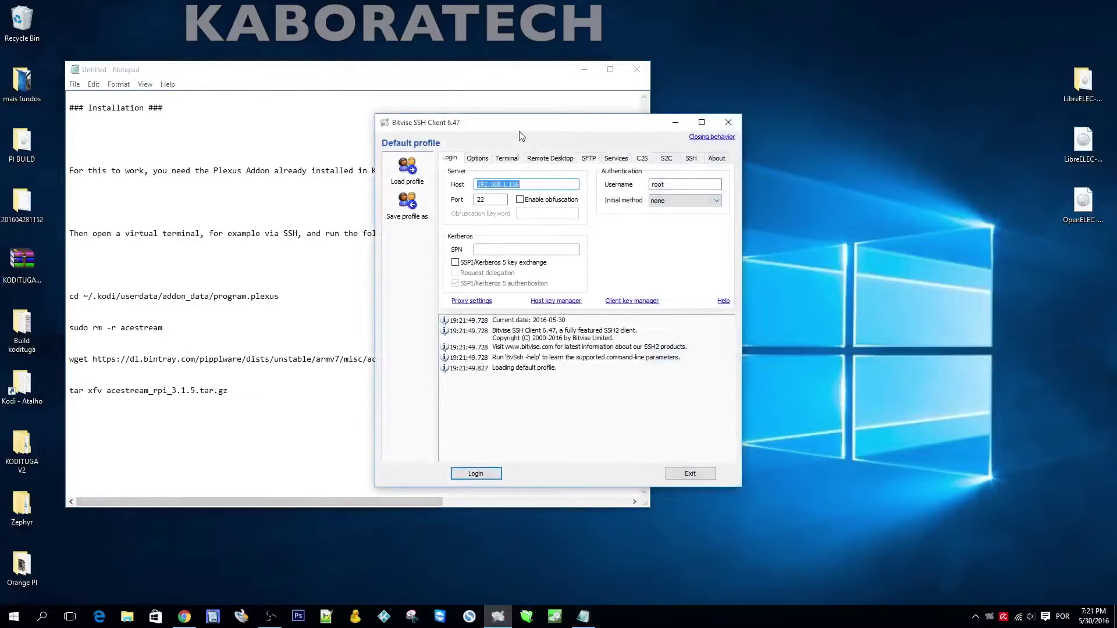
# Move the SSH client aside, start the root login to 192.168.1.121 and accept the host key.
pyautogui.moveTo(519, 129); pyautogui.dragTo(701, 50)
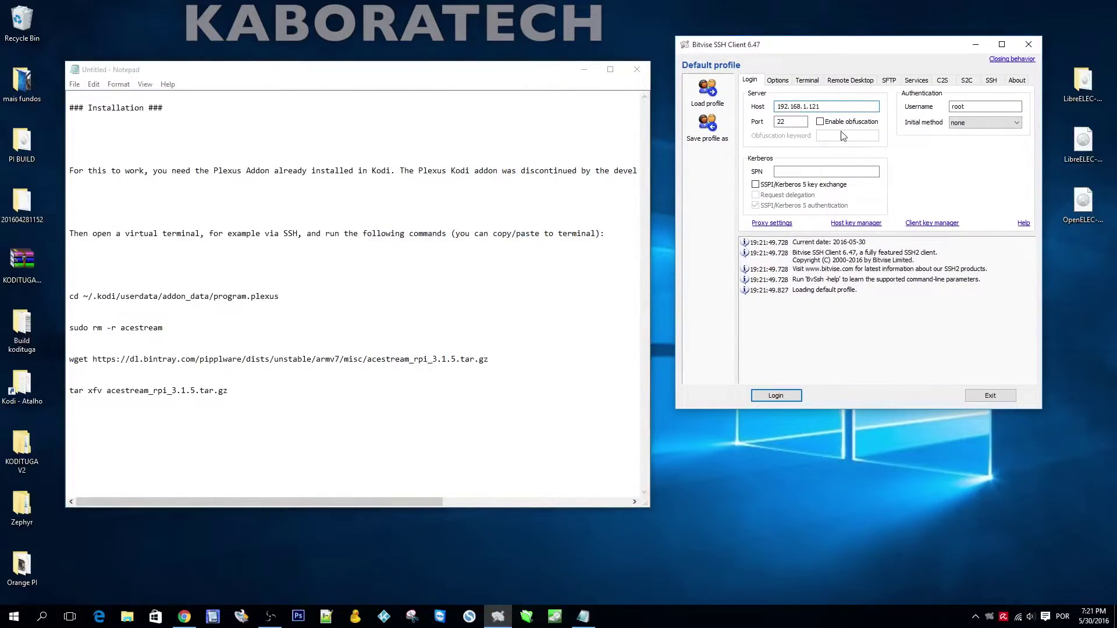
pyautogui.click(789, 400)
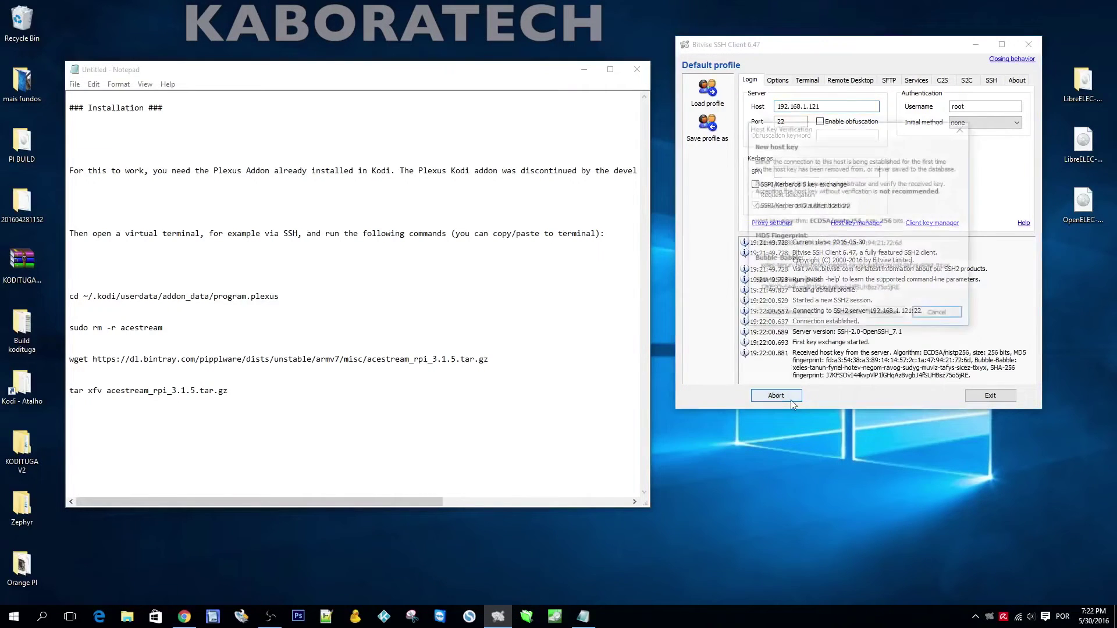
pyautogui.click(862, 313)
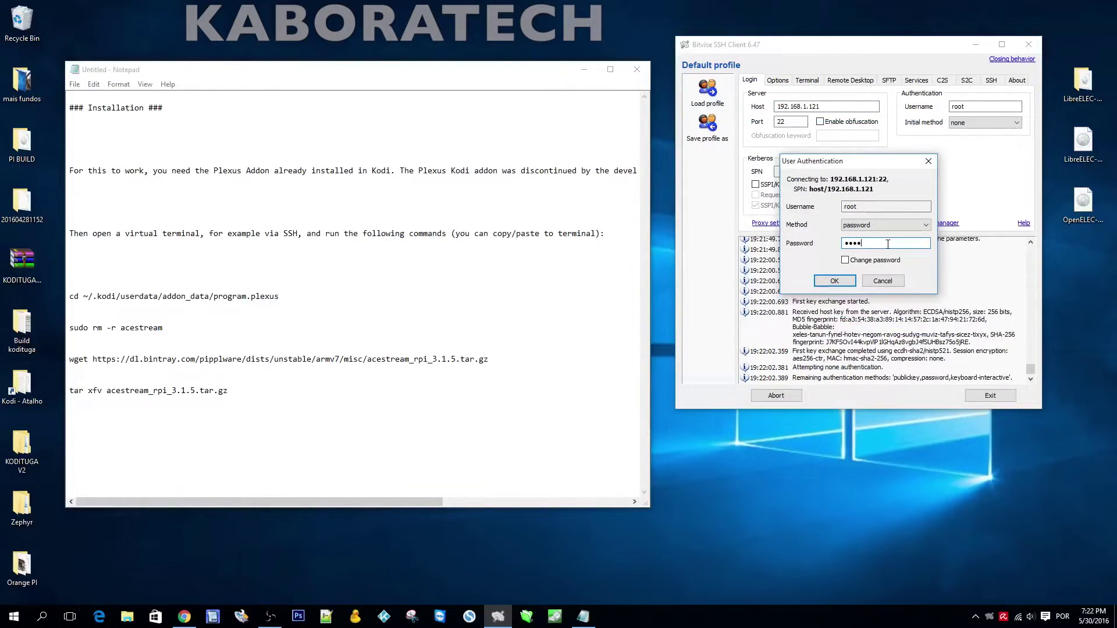
# Confirm the root login, hide the SFTP window, and paste the notes' cd command into the terminal.
pyautogui.click(830, 281)
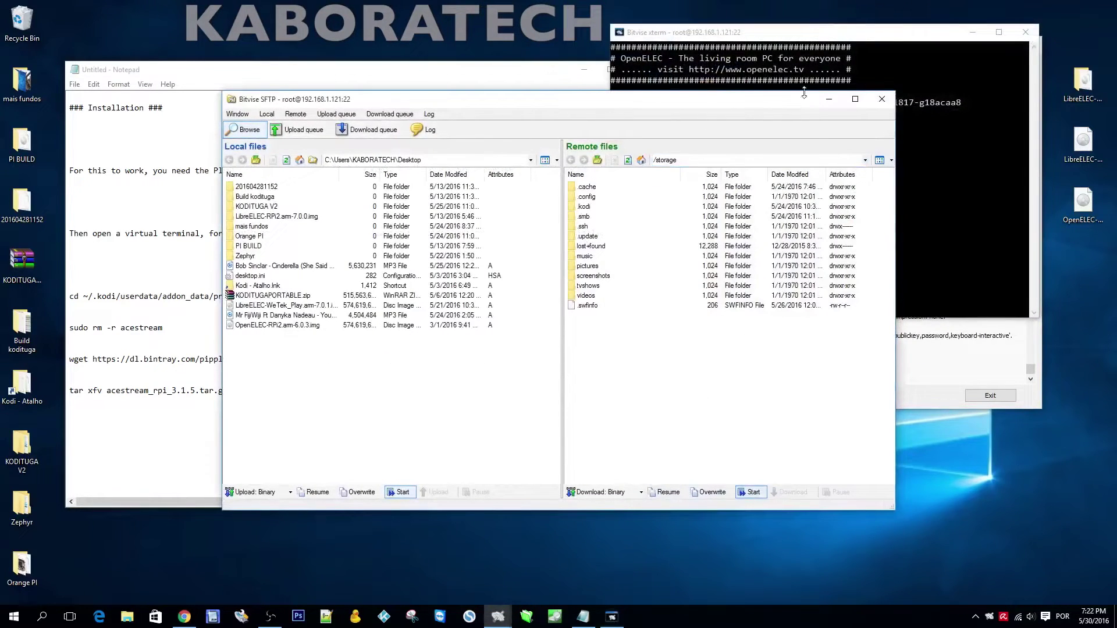
pyautogui.click(829, 100)
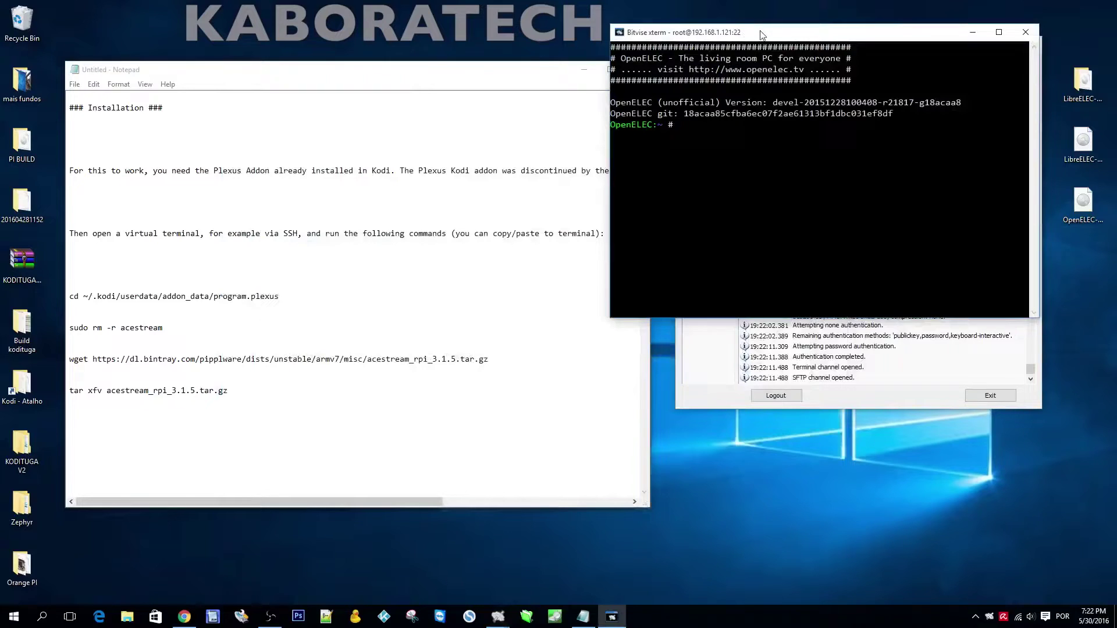
pyautogui.moveTo(760, 34); pyautogui.dragTo(820, 96)
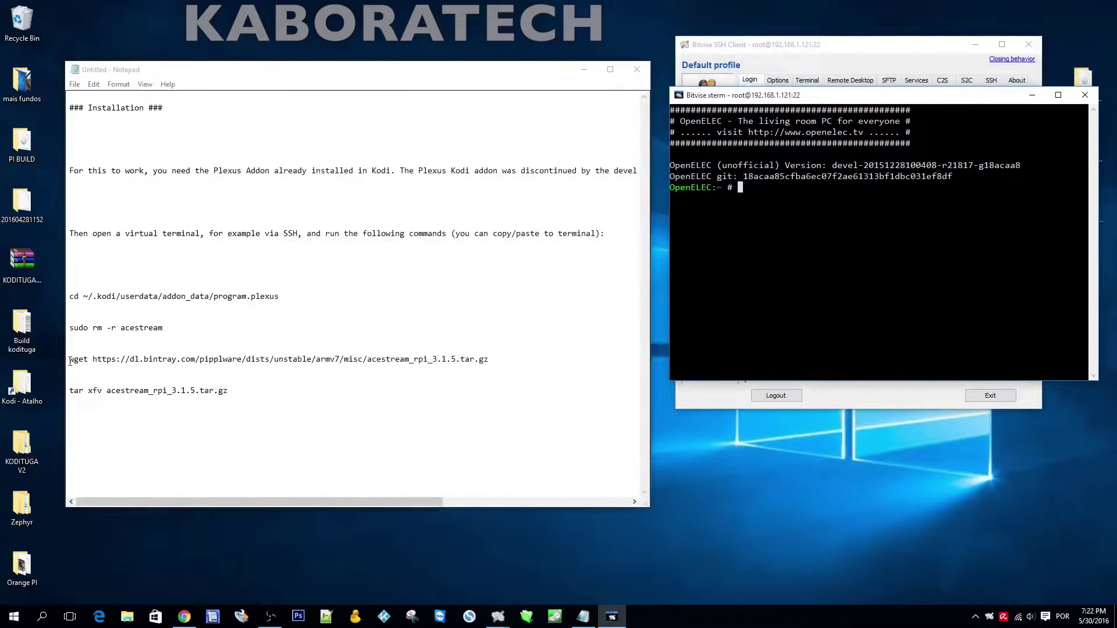
pyautogui.click(70, 298)
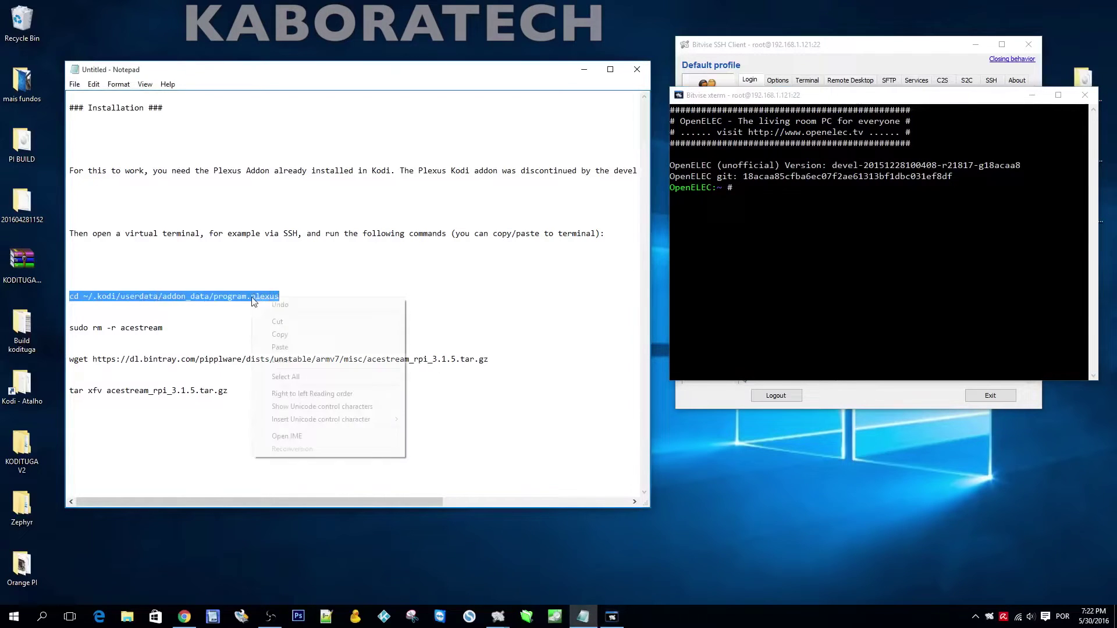
pyautogui.click(307, 334)
pyautogui.rightClick(743, 380)
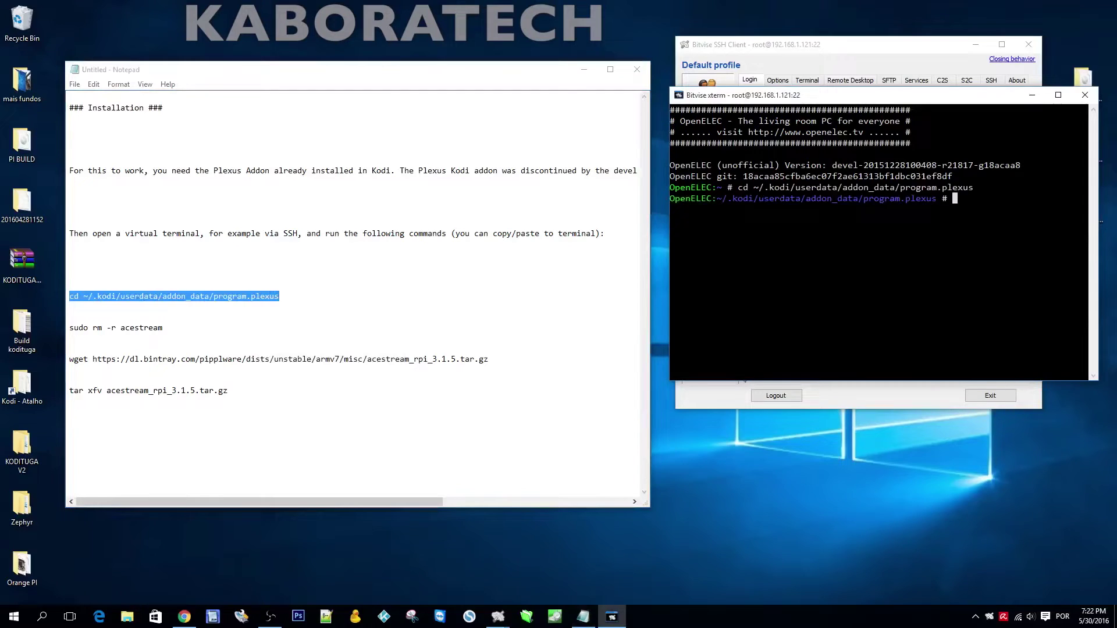
# Copy 'rm -r acestream' from the notes and paste it into the terminal.
pyautogui.click(92, 330)
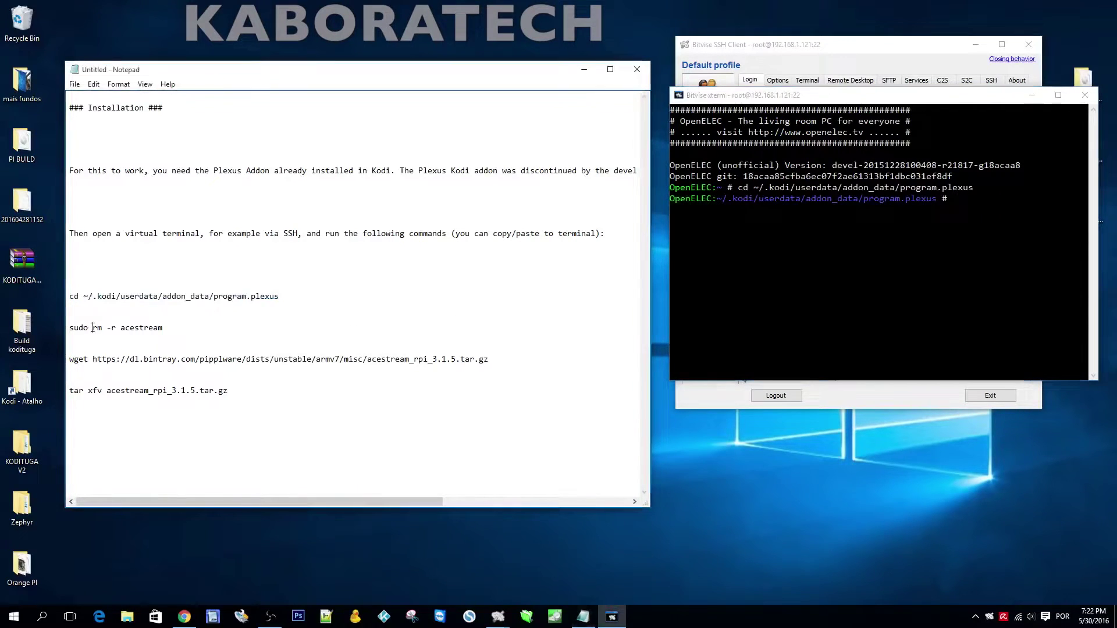
pyautogui.rightClick(135, 323)
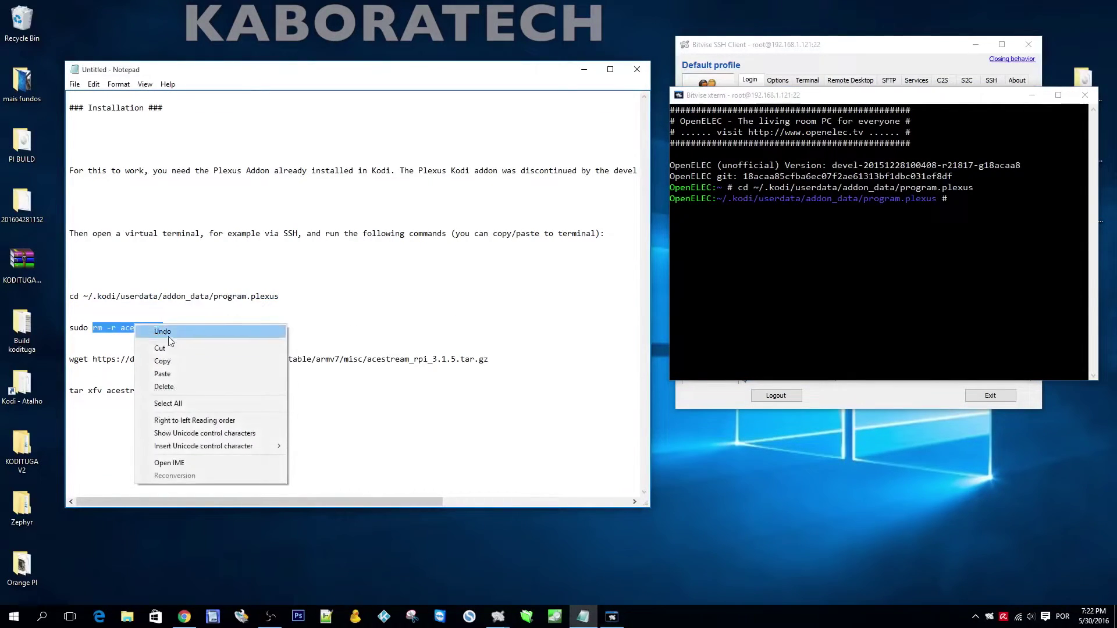
pyautogui.click(183, 360)
pyautogui.rightClick(743, 380)
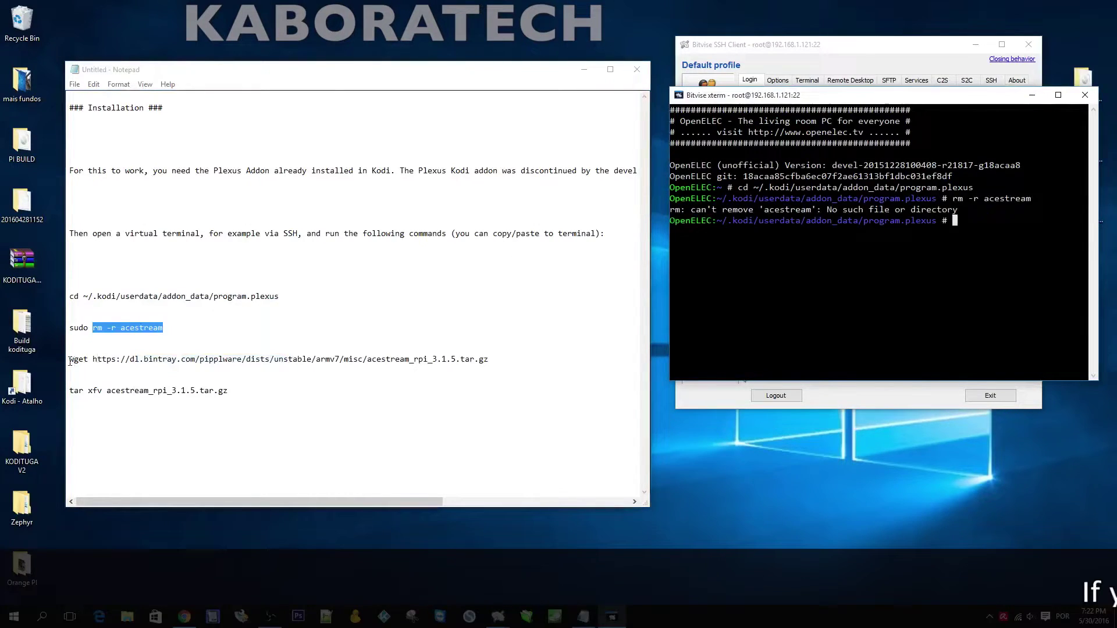
# Run the notes' wget command to download acestream_rpi_3.1.5.tar.gz, then enlarge the terminal.
pyautogui.moveTo(70, 360); pyautogui.dragTo(89, 361)
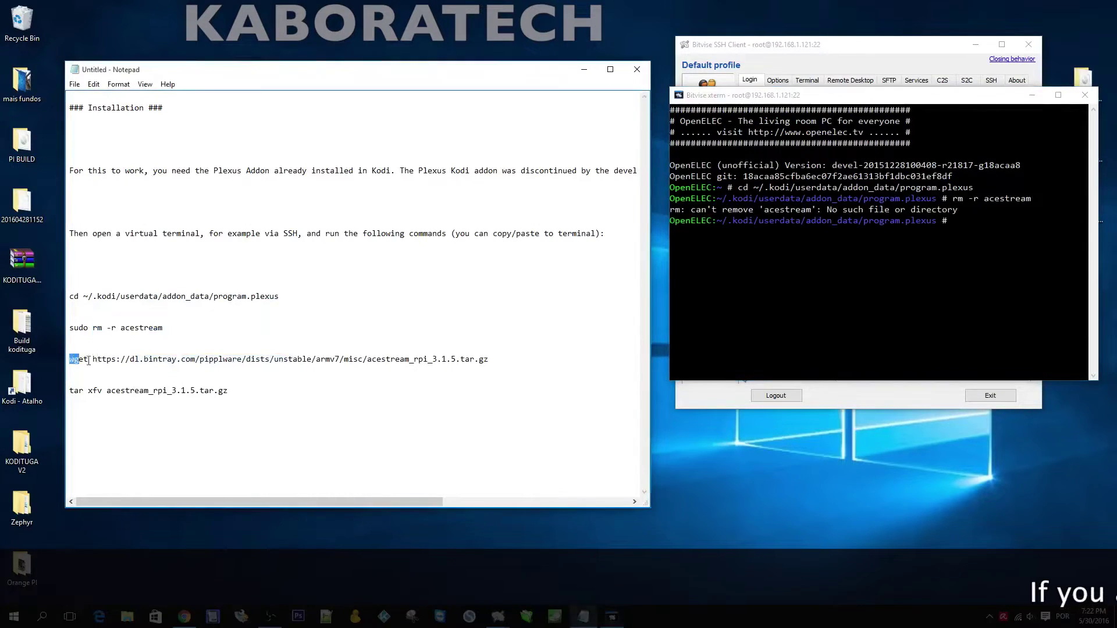
pyautogui.rightClick(445, 363)
pyautogui.click(504, 401)
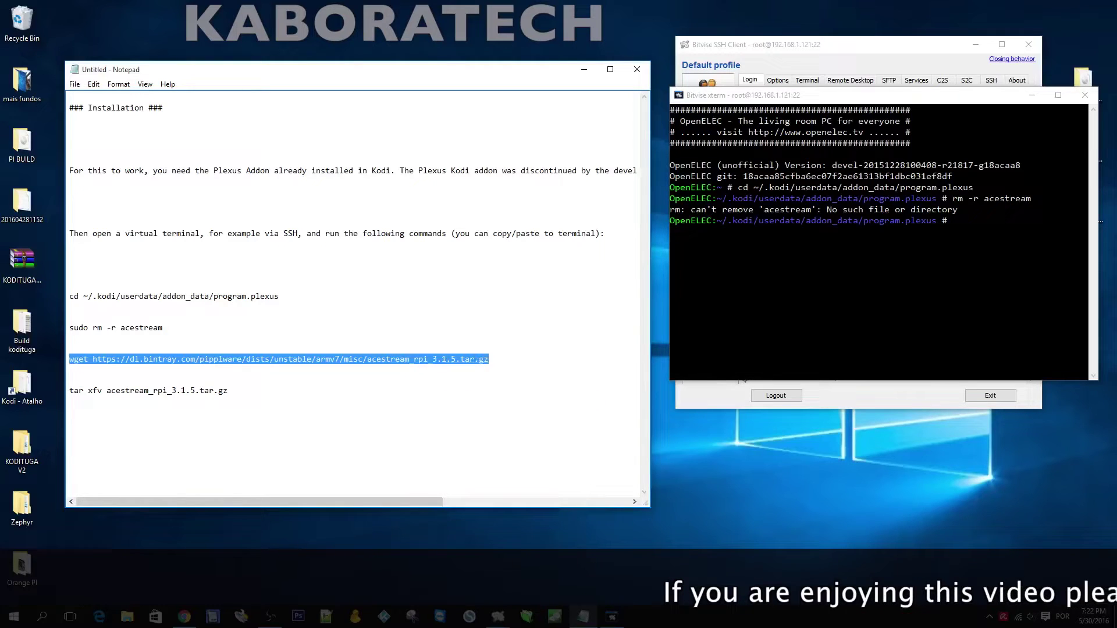
pyautogui.rightClick(742, 380)
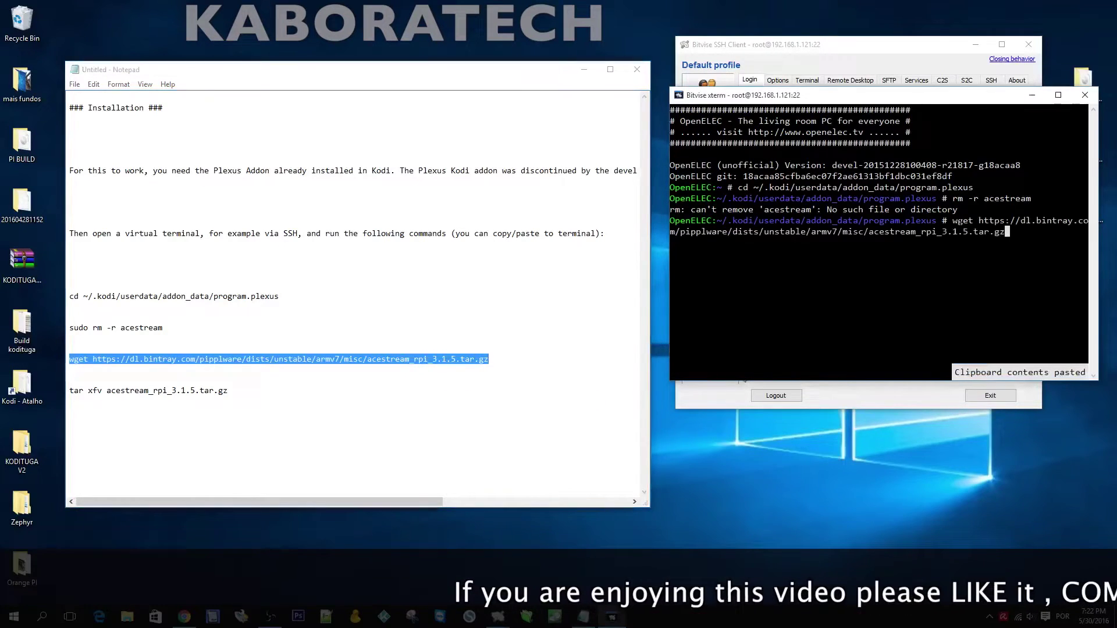
pyautogui.press('Return')
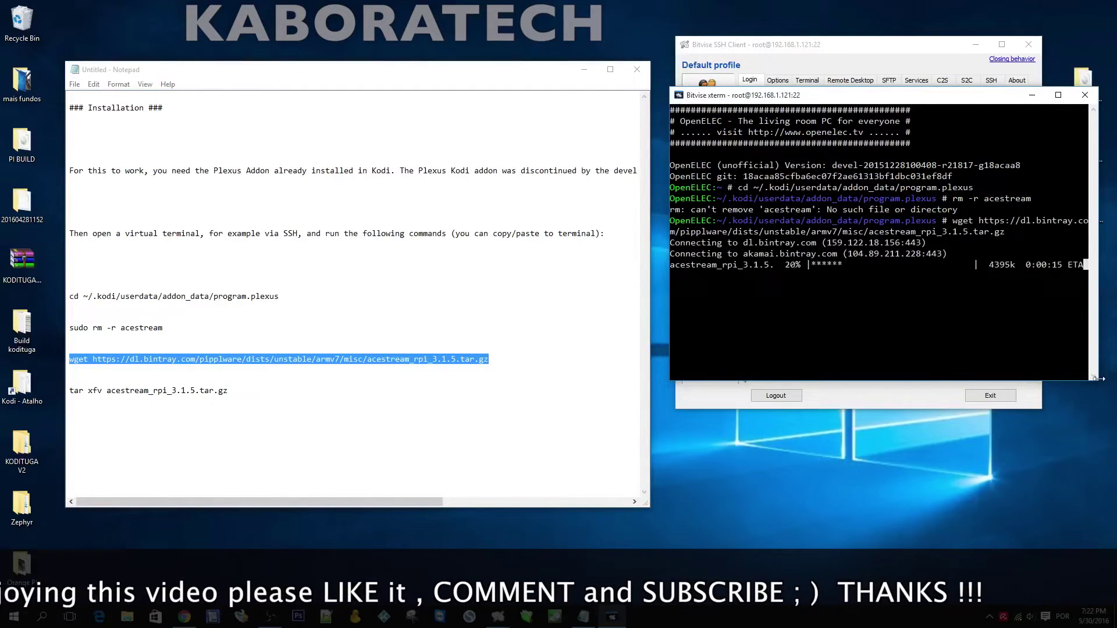
pyautogui.moveTo(1100, 385); pyautogui.dragTo(1103, 458)
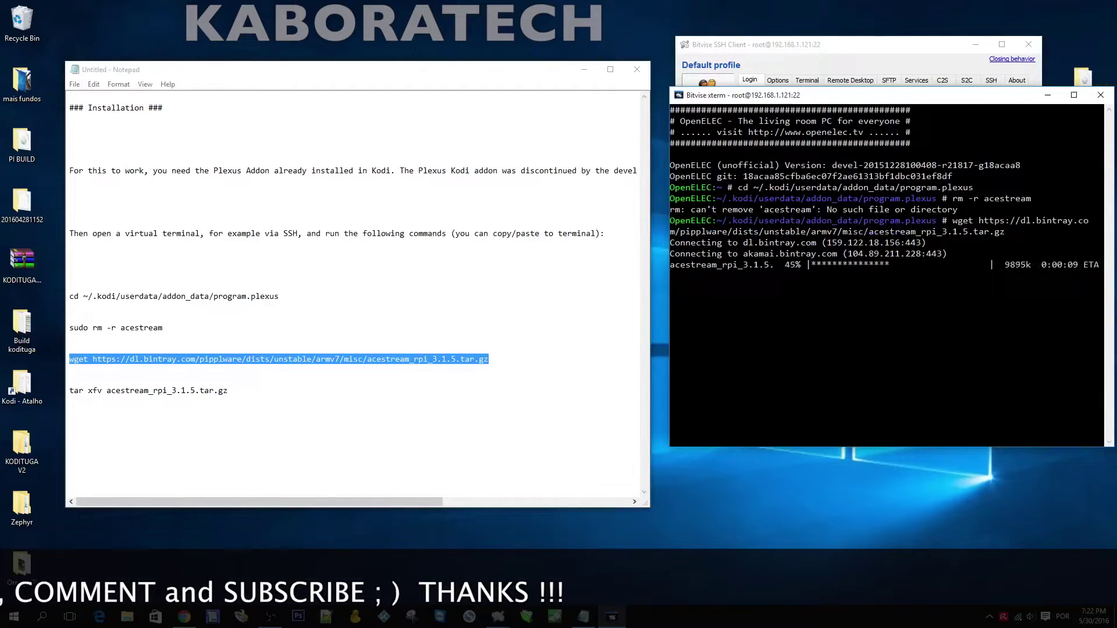
pyautogui.moveTo(1102, 458); pyautogui.dragTo(1102, 459)
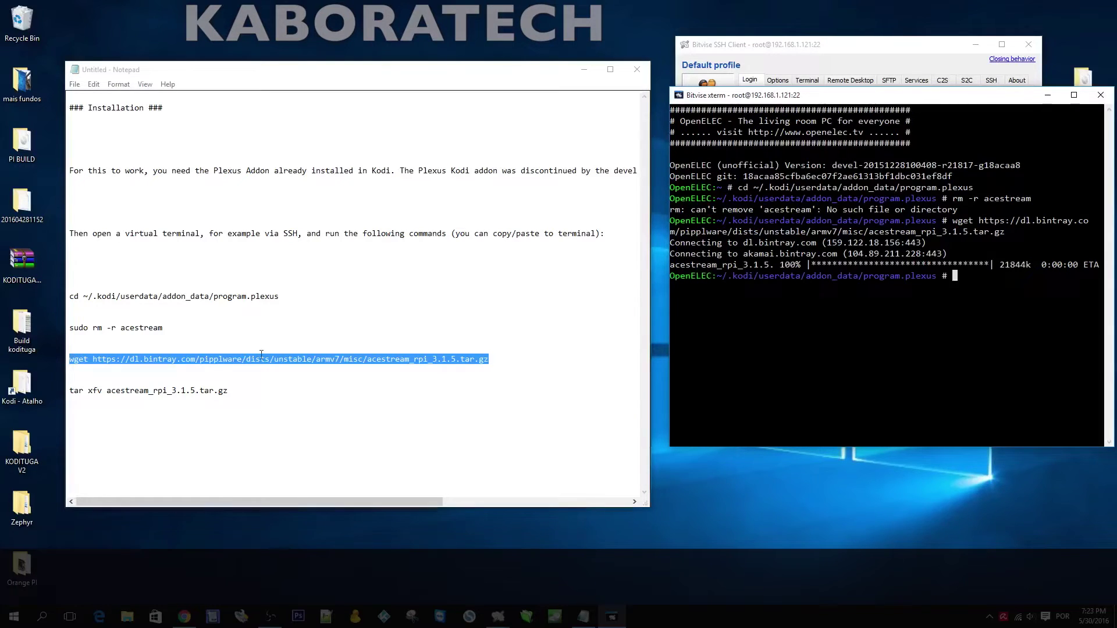
# Copy the tar xfv command from the notes and run it in the terminal.
pyautogui.moveTo(69, 391); pyautogui.dragTo(158, 398)
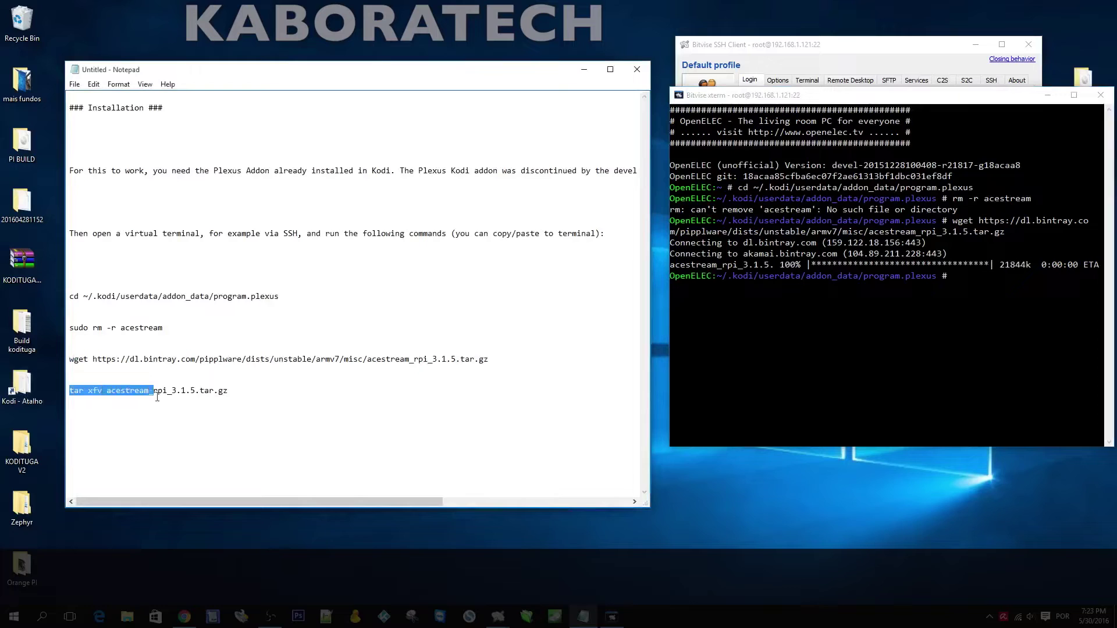
pyautogui.rightClick(193, 389)
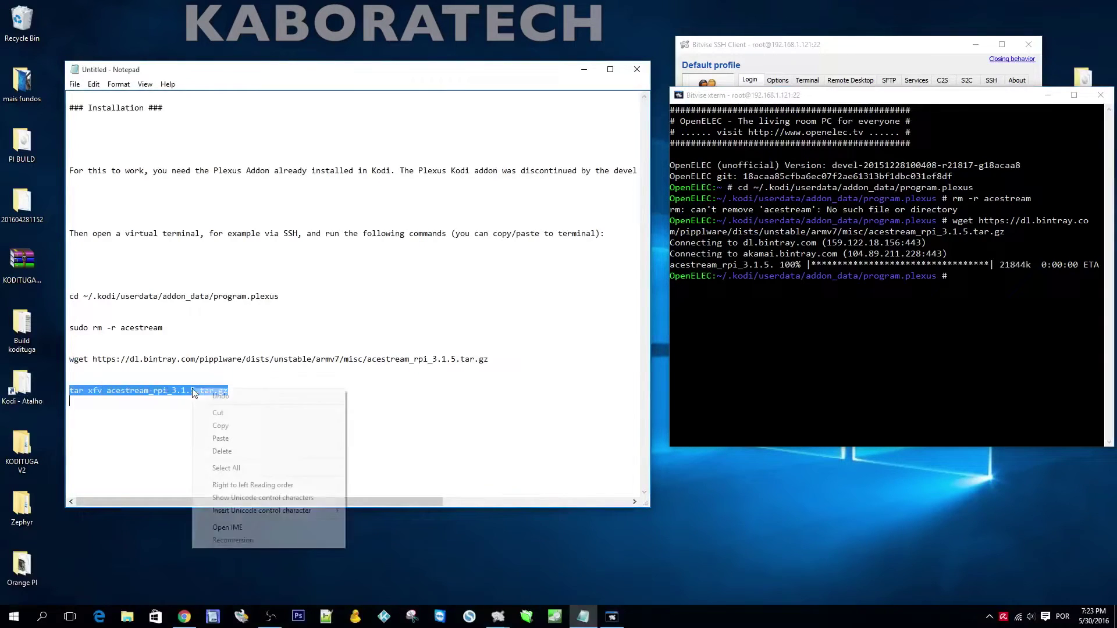
pyautogui.click(231, 426)
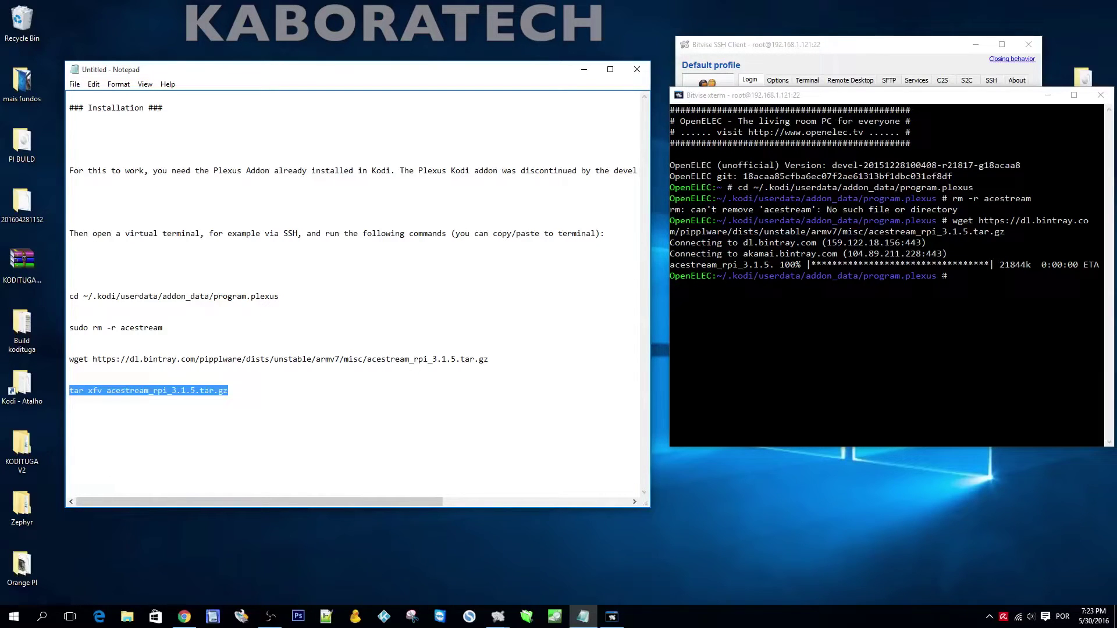
pyautogui.rightClick(887, 349)
pyautogui.press('Return')
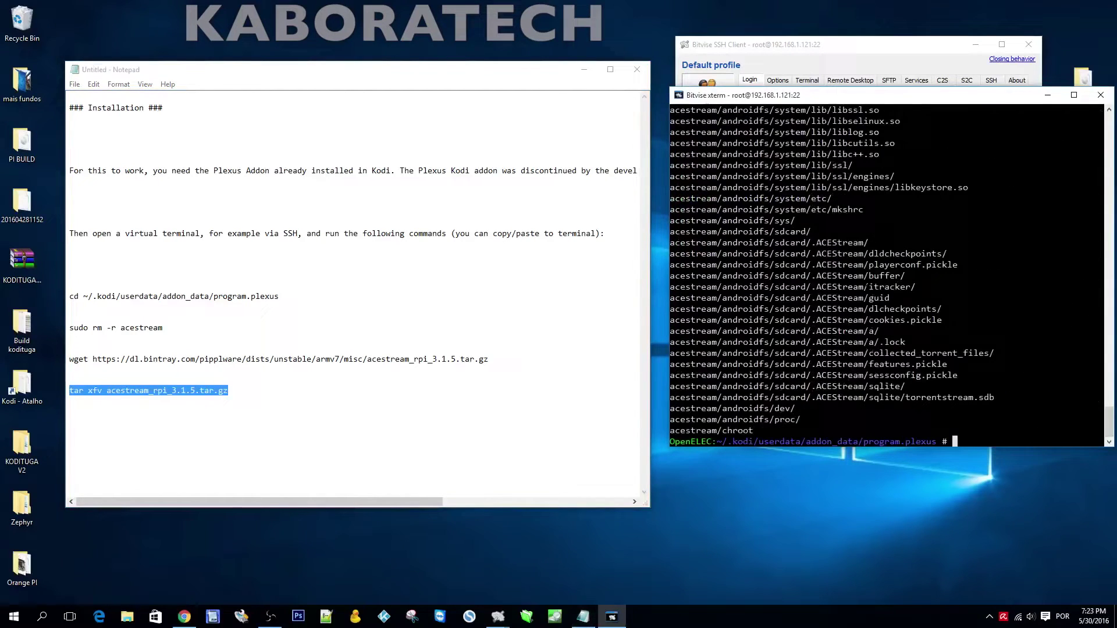
# Close the xterm window and exit Bitvise SSH Client, logging out of the session.
pyautogui.click(1103, 96)
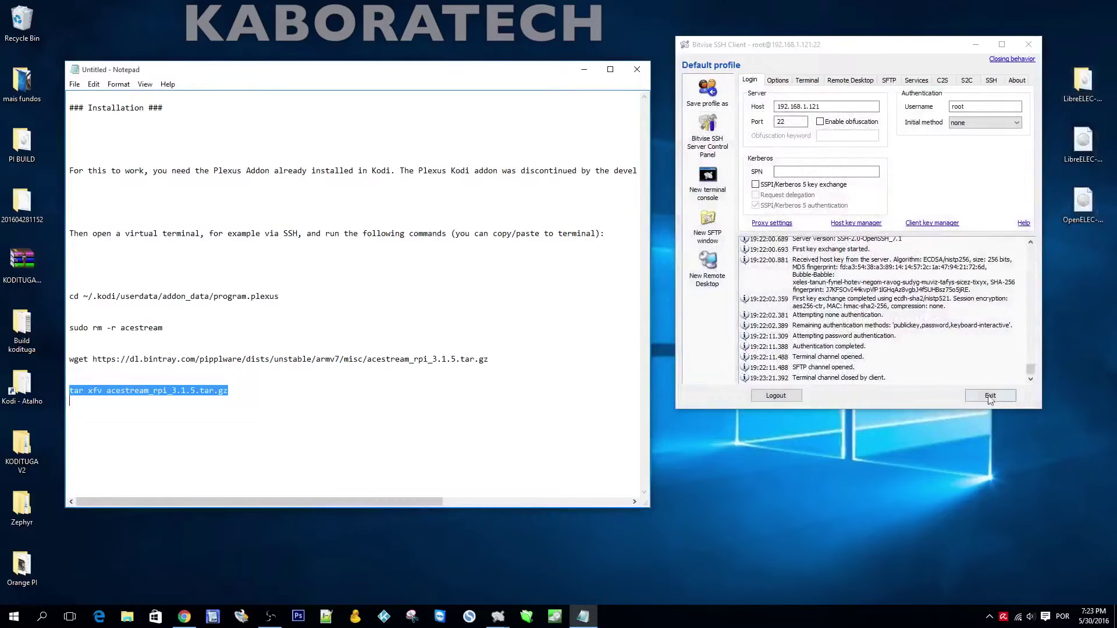
pyautogui.click(991, 399)
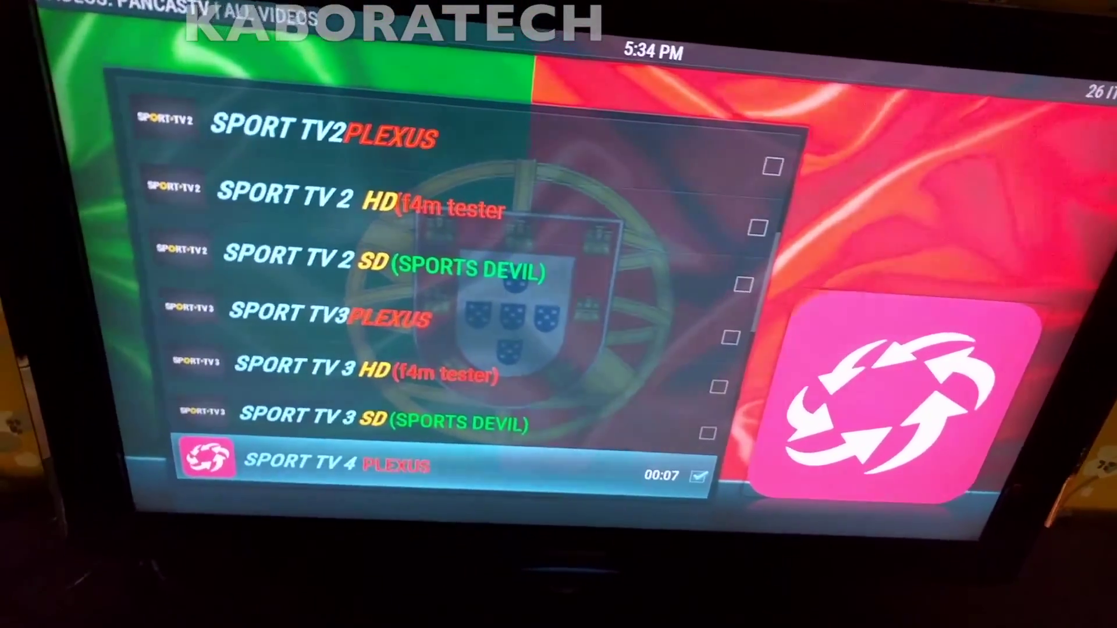
# Play the SPORT TV 4 PLEXUS stream from the Kodi channel list.
pyautogui.press('Up')
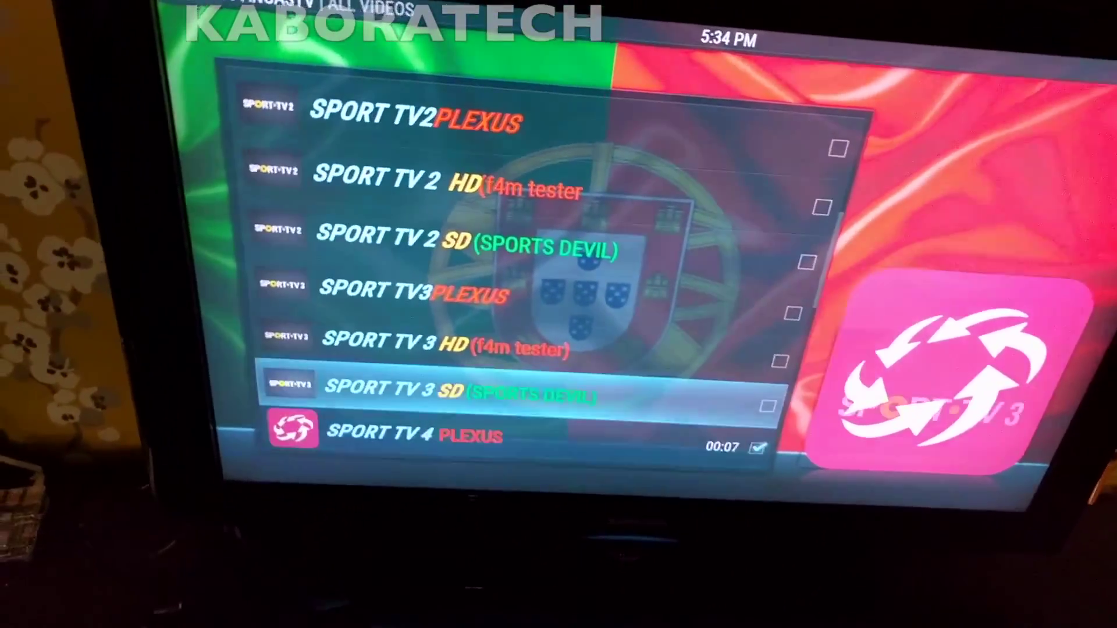
pyautogui.press('Down')
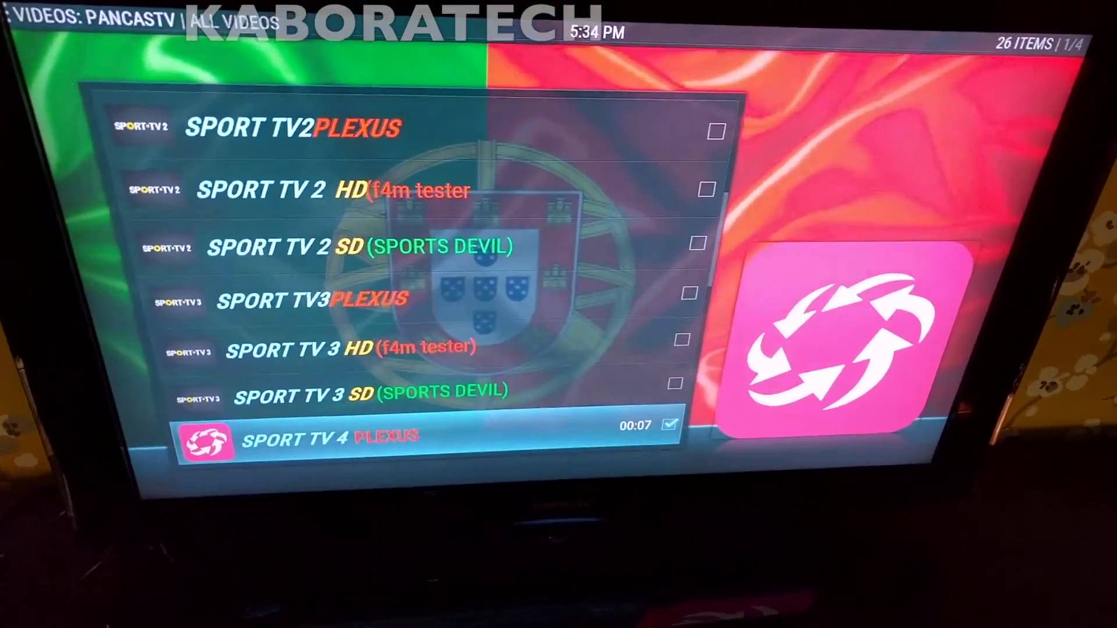
pyautogui.press('Return')
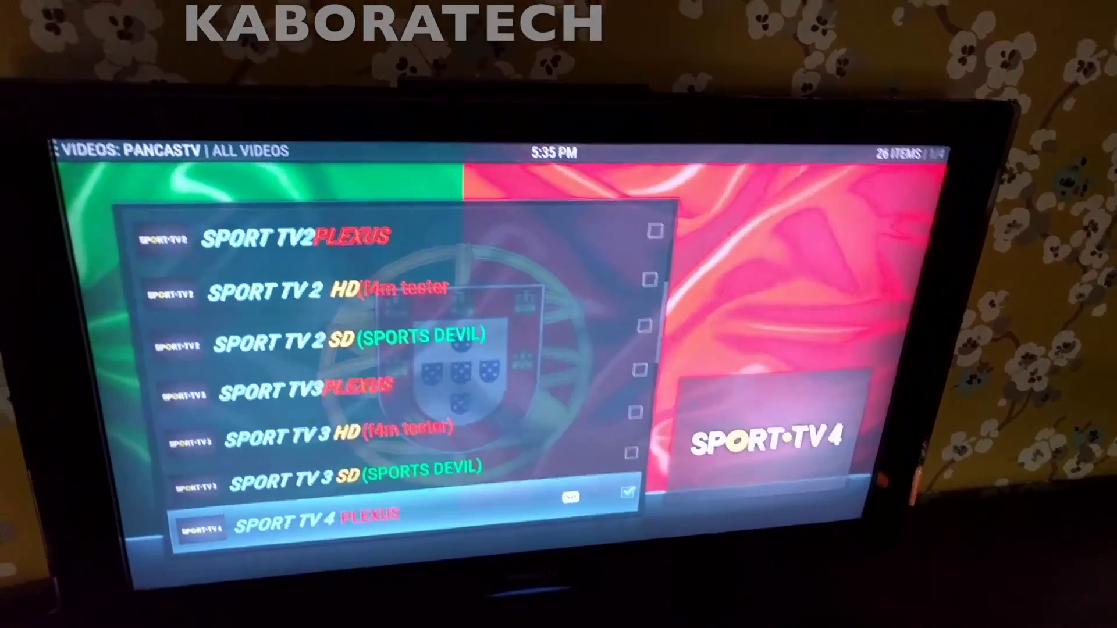
# Return to the Kodi home screen and move along the menu to MUSIC.
pyautogui.press('BackSpace')
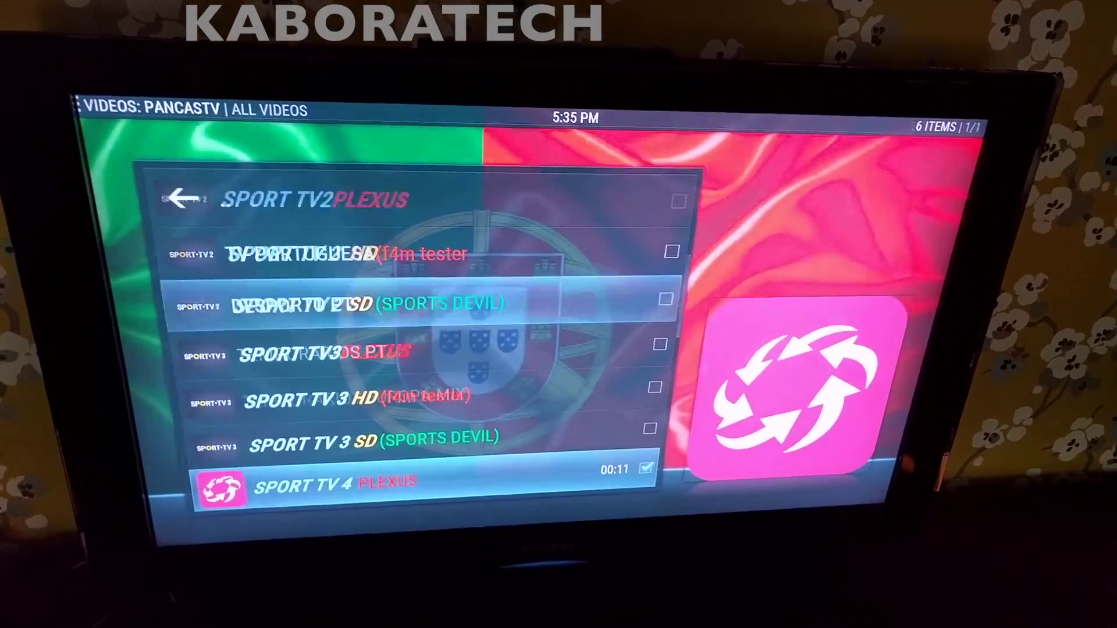
pyautogui.press('Escape')
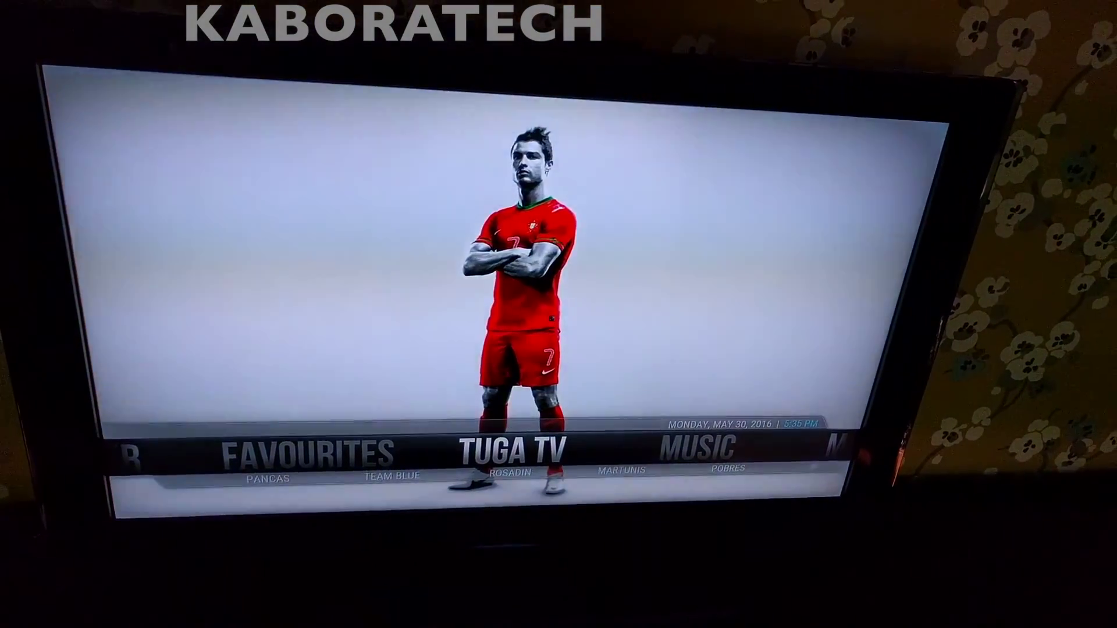
pyautogui.press('Right')
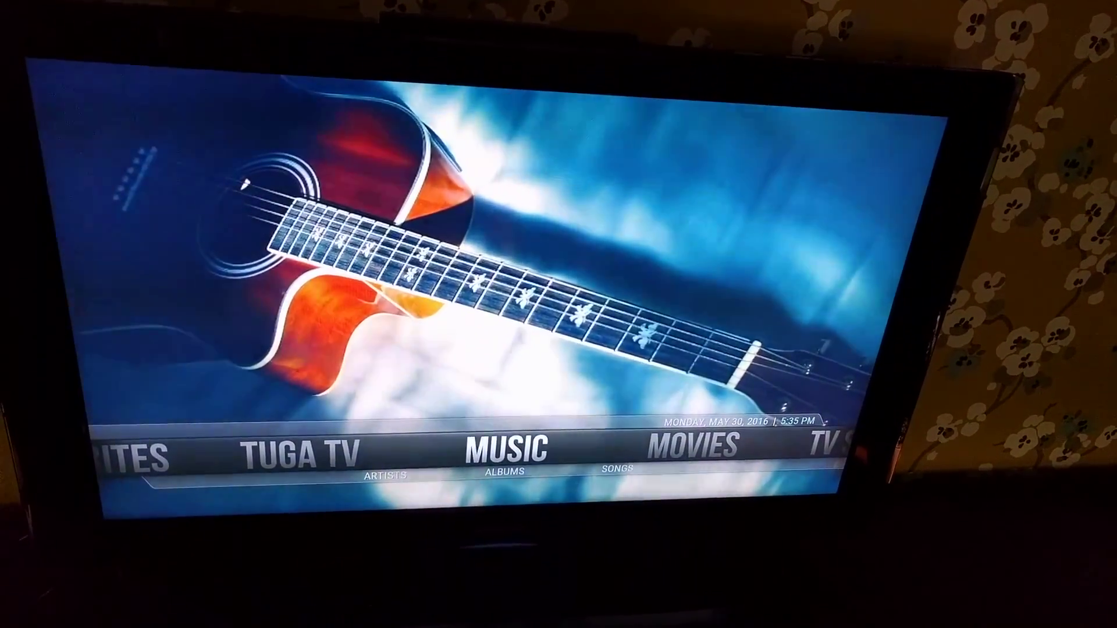